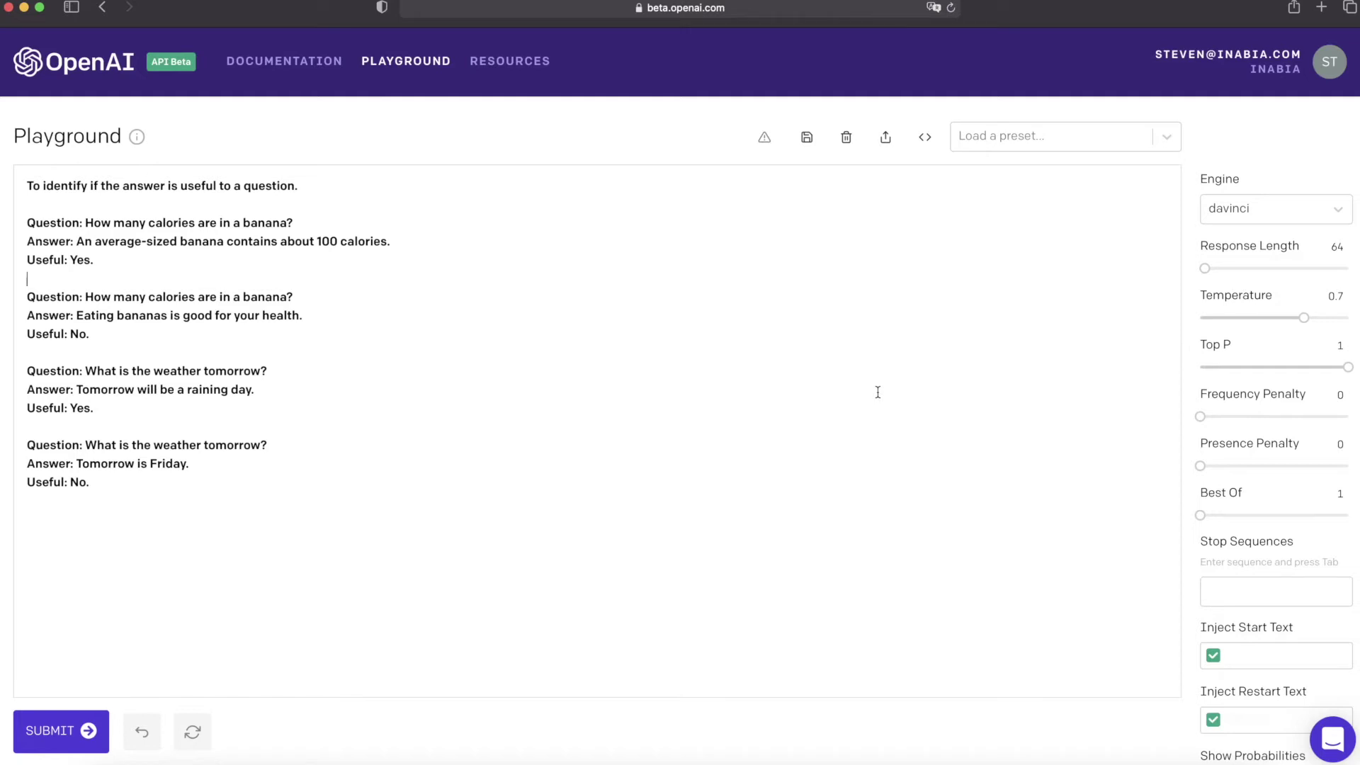
Step: Keep the davinci engine, set response length to 2 and temperature to 0
left_click(1291, 209)
left_click(991, 318)
left_click(1341, 248)
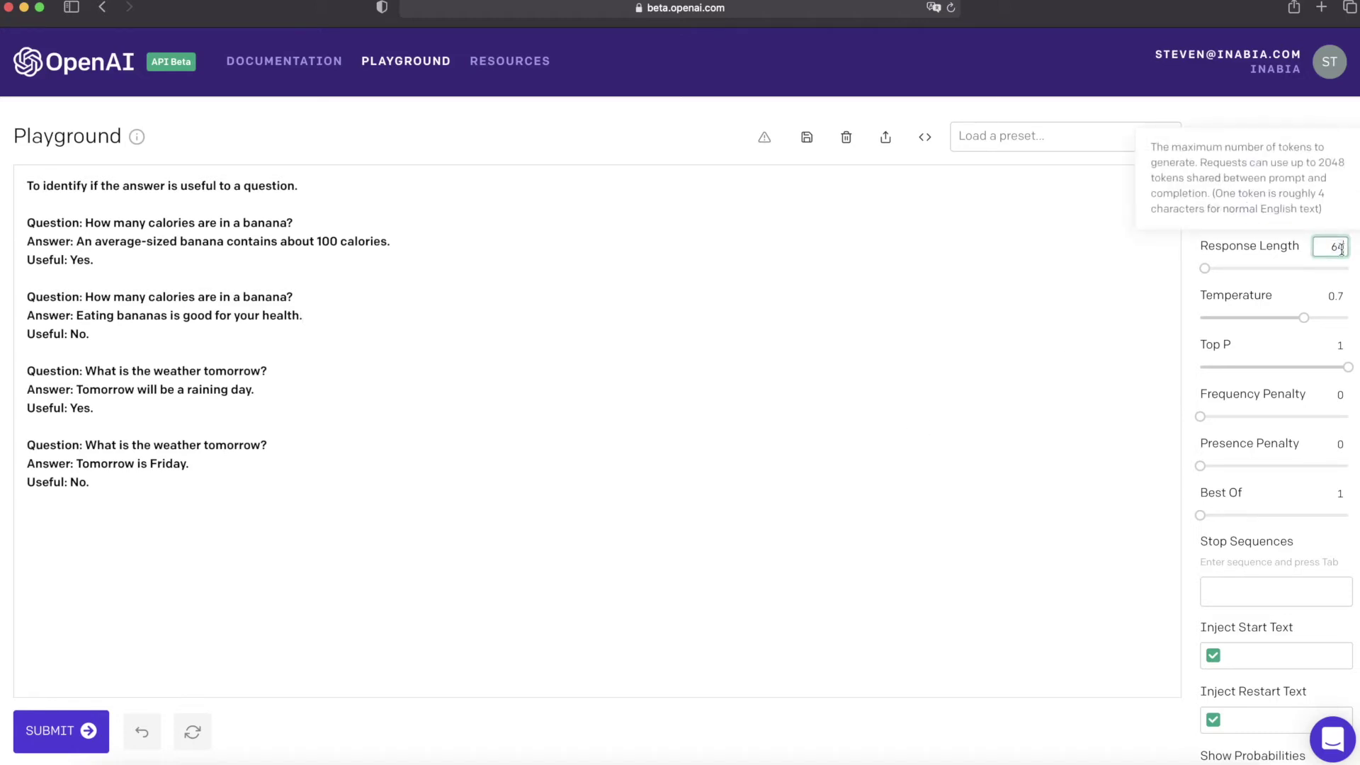
double_click(1341, 248)
type("2")
left_click(969, 317)
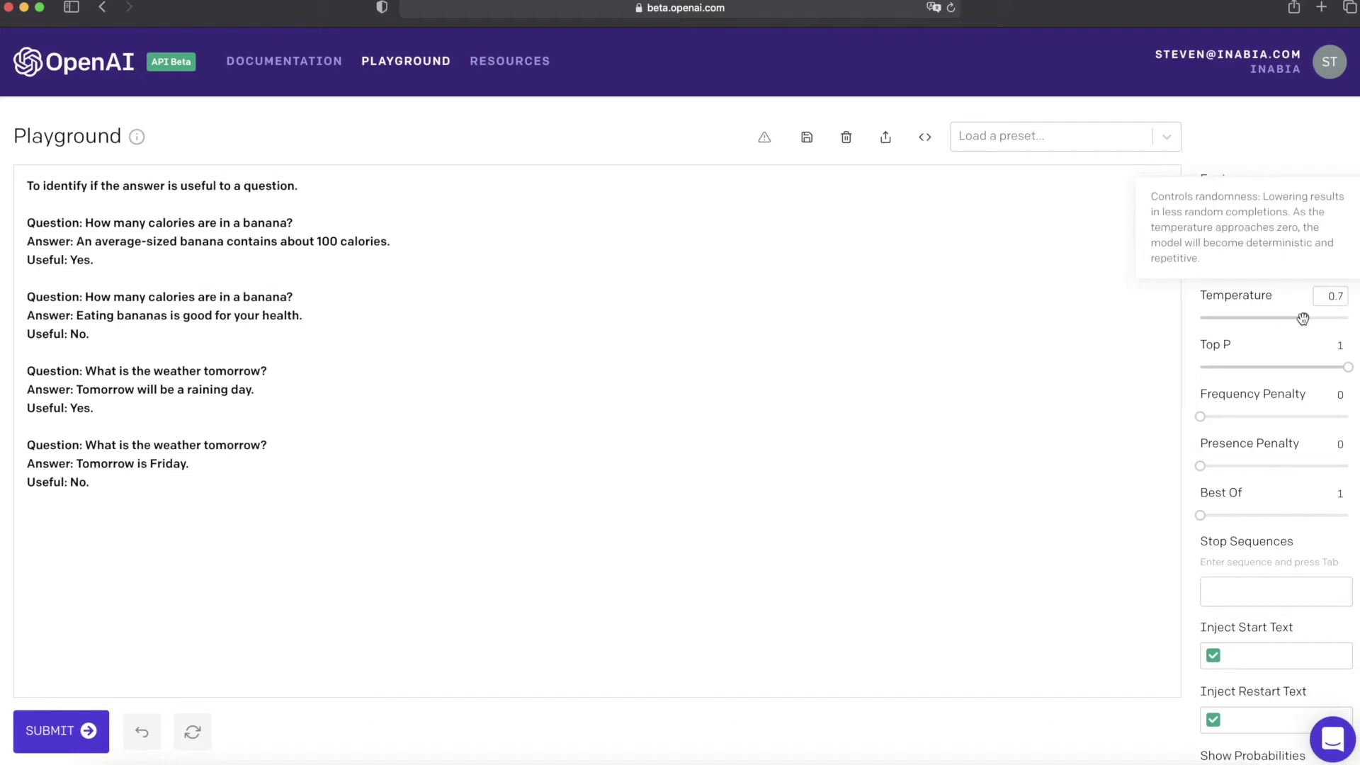
left_click_drag(1303, 319, 1199, 318)
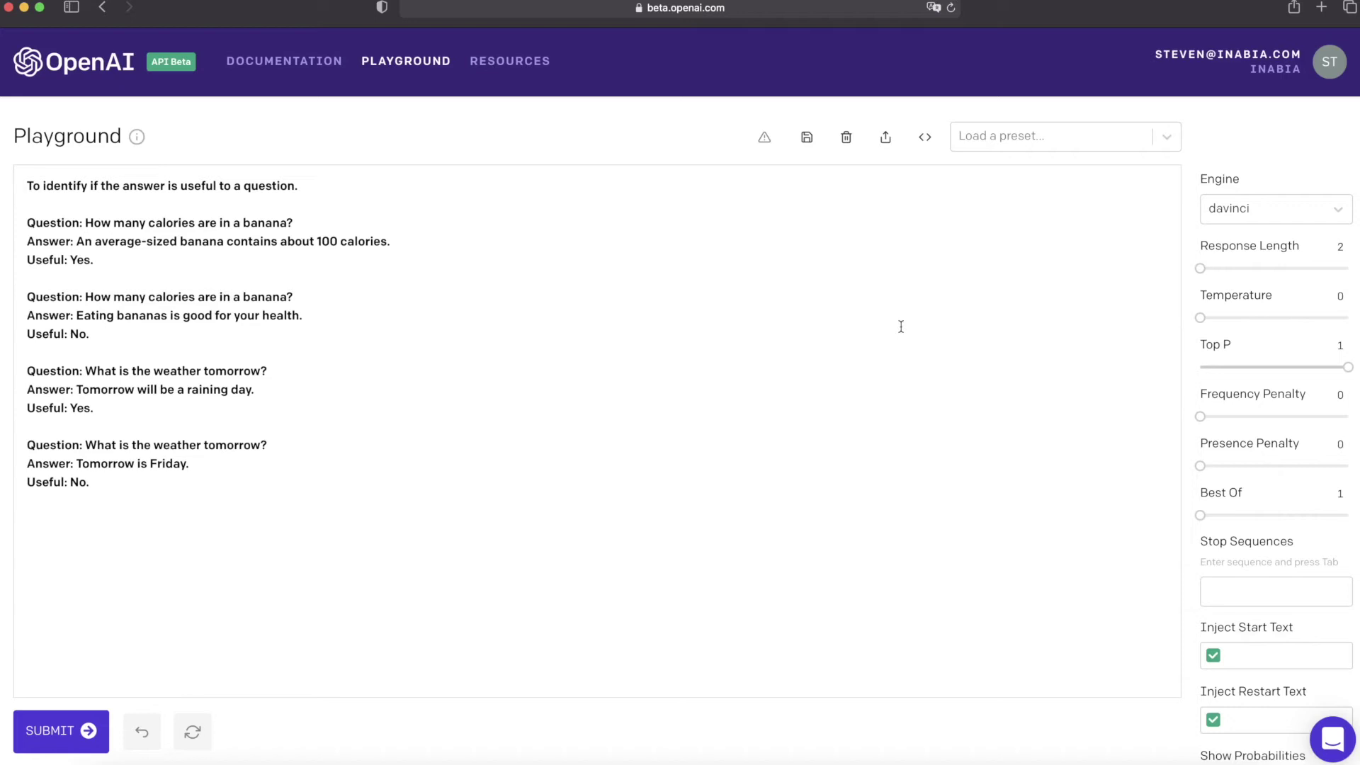
left_click(791, 429)
left_click_drag(333, 182, 10, 179)
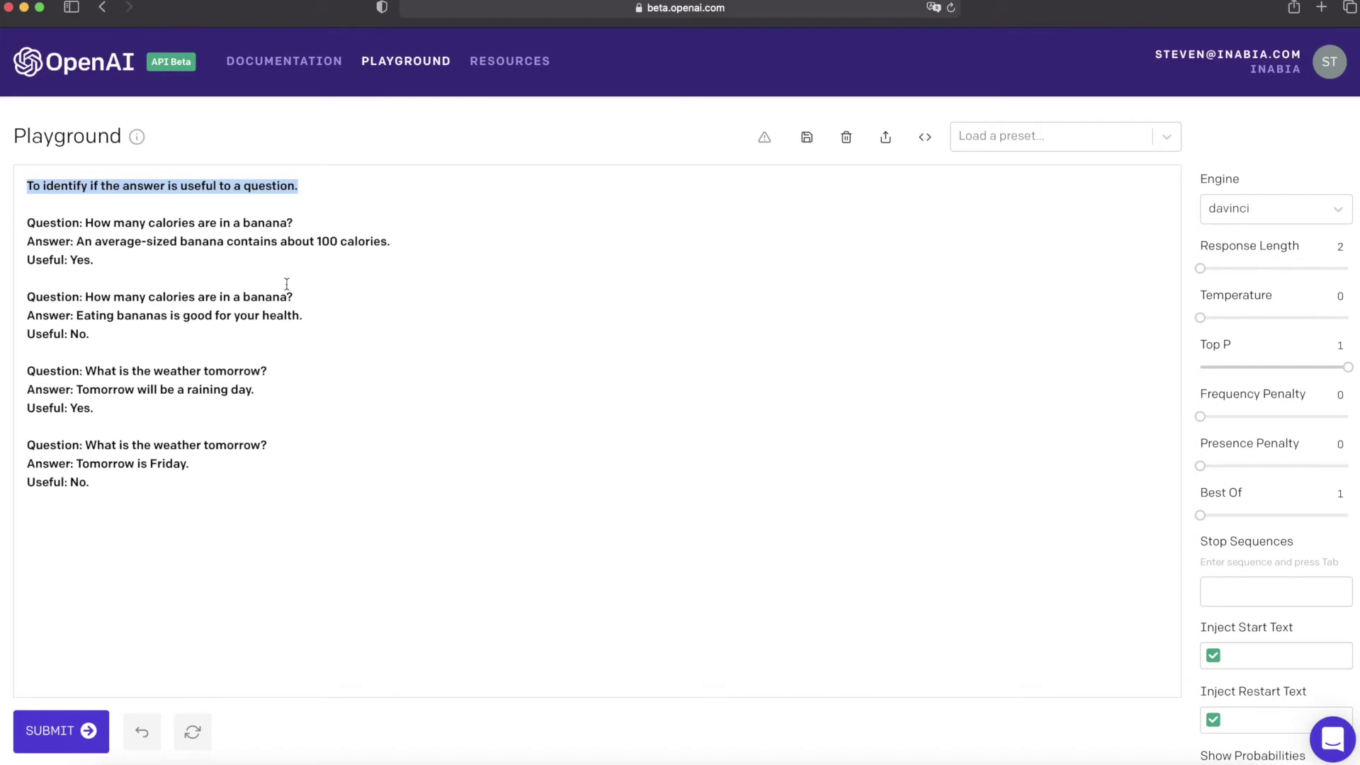
left_click_drag(106, 483, 22, 219)
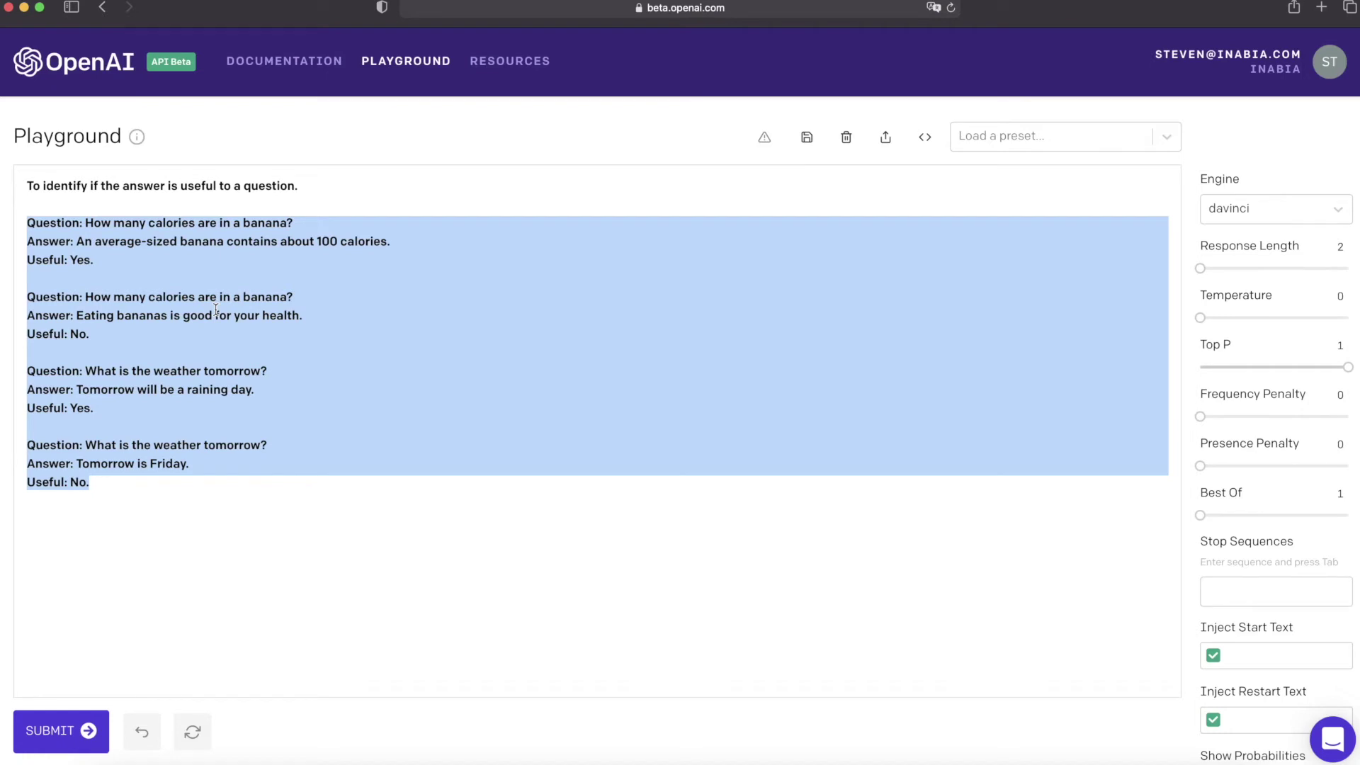
Step: Paste a data-scientist test question with a Deep Learning answer and submit it for labelling
left_click(737, 607)
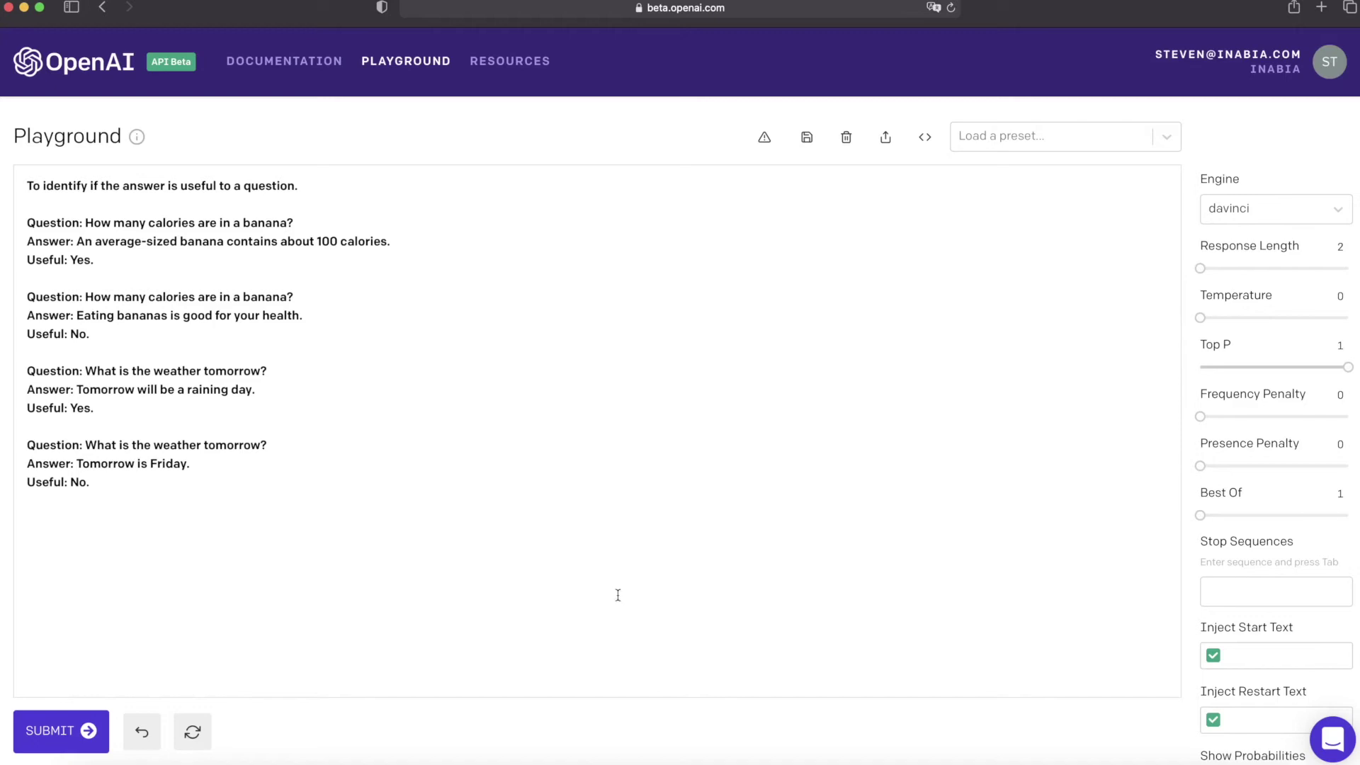
type("Question: What courses should I take for being a Data Scientist? Answer: Deep Learning is one of the most important courses in the field of Data Science. Useful:")
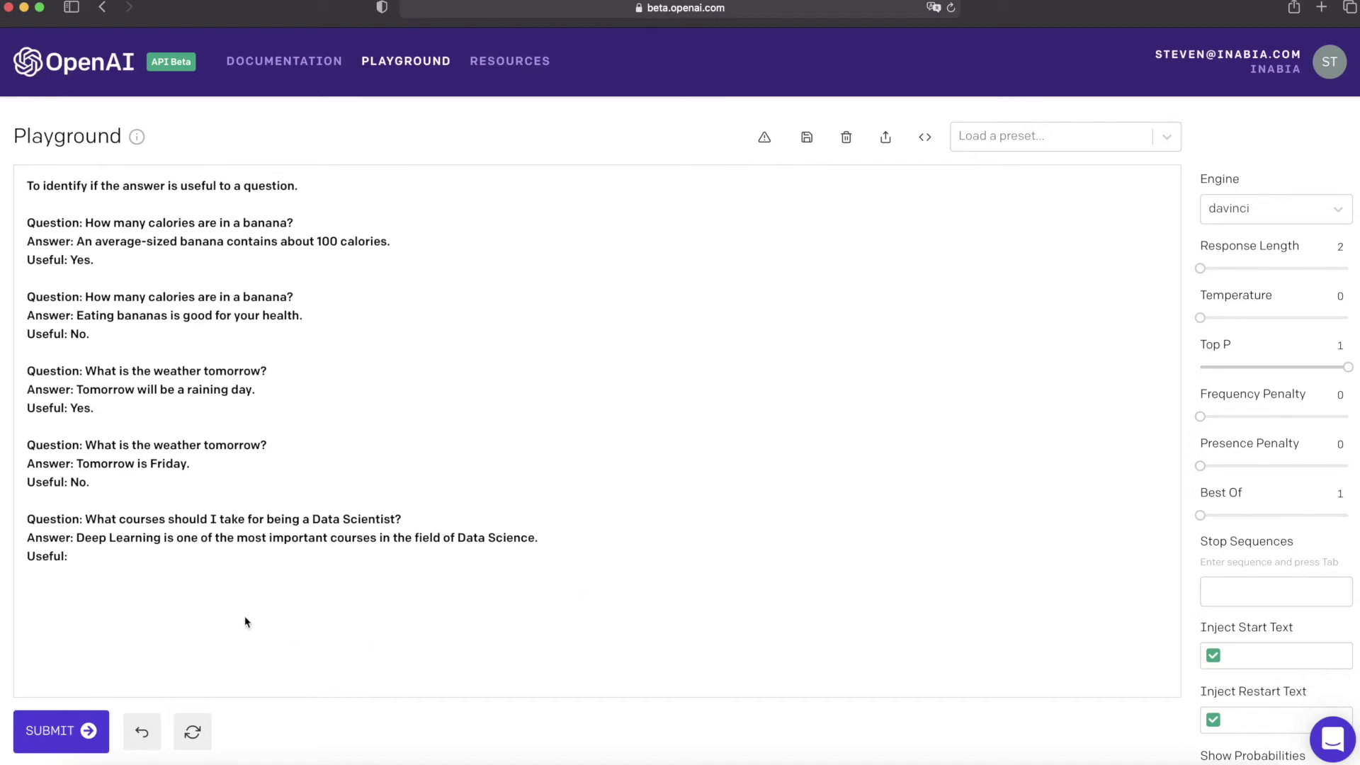
left_click(71, 733)
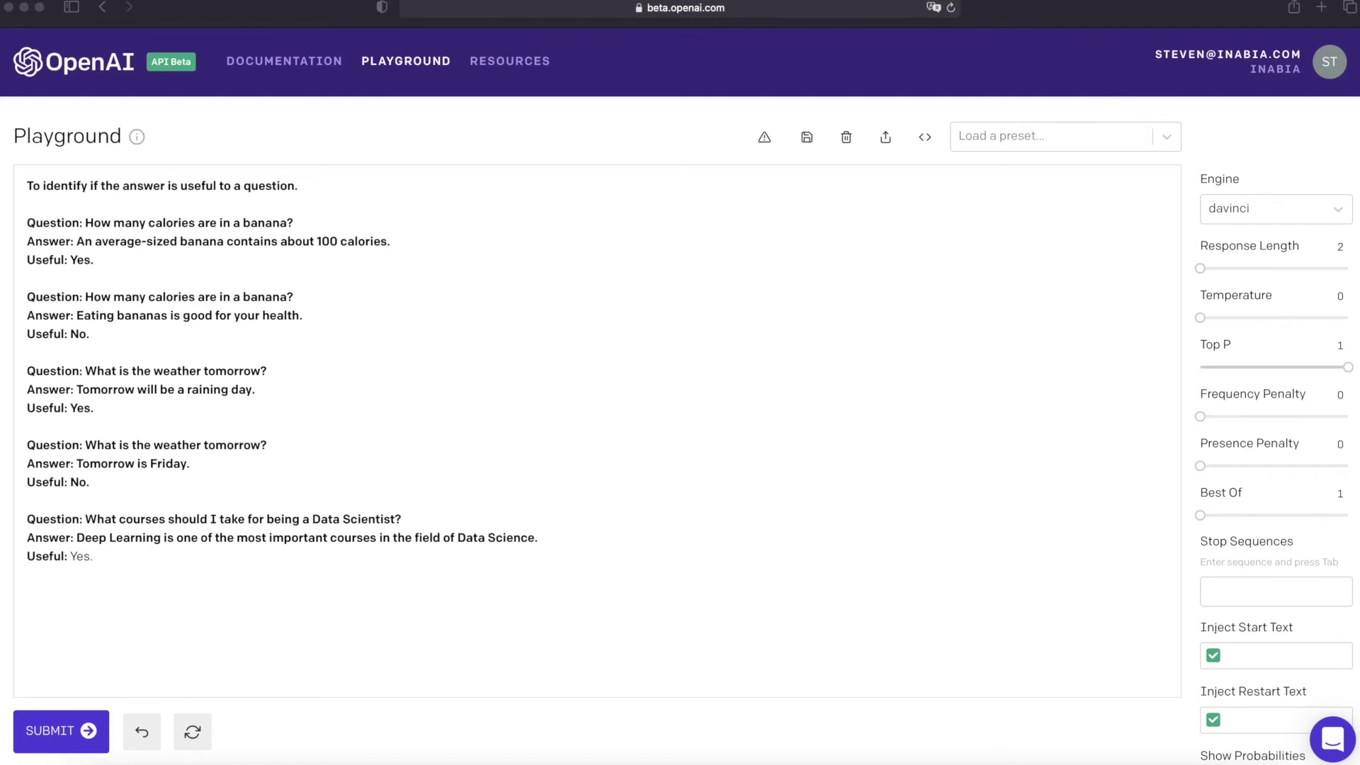
Step: Swap in the DNA and RNA answer, remove the Yes label, and resubmit
left_click_drag(581, 543, 76, 537)
type("You should know about the knowledge of DNA and RNA.")
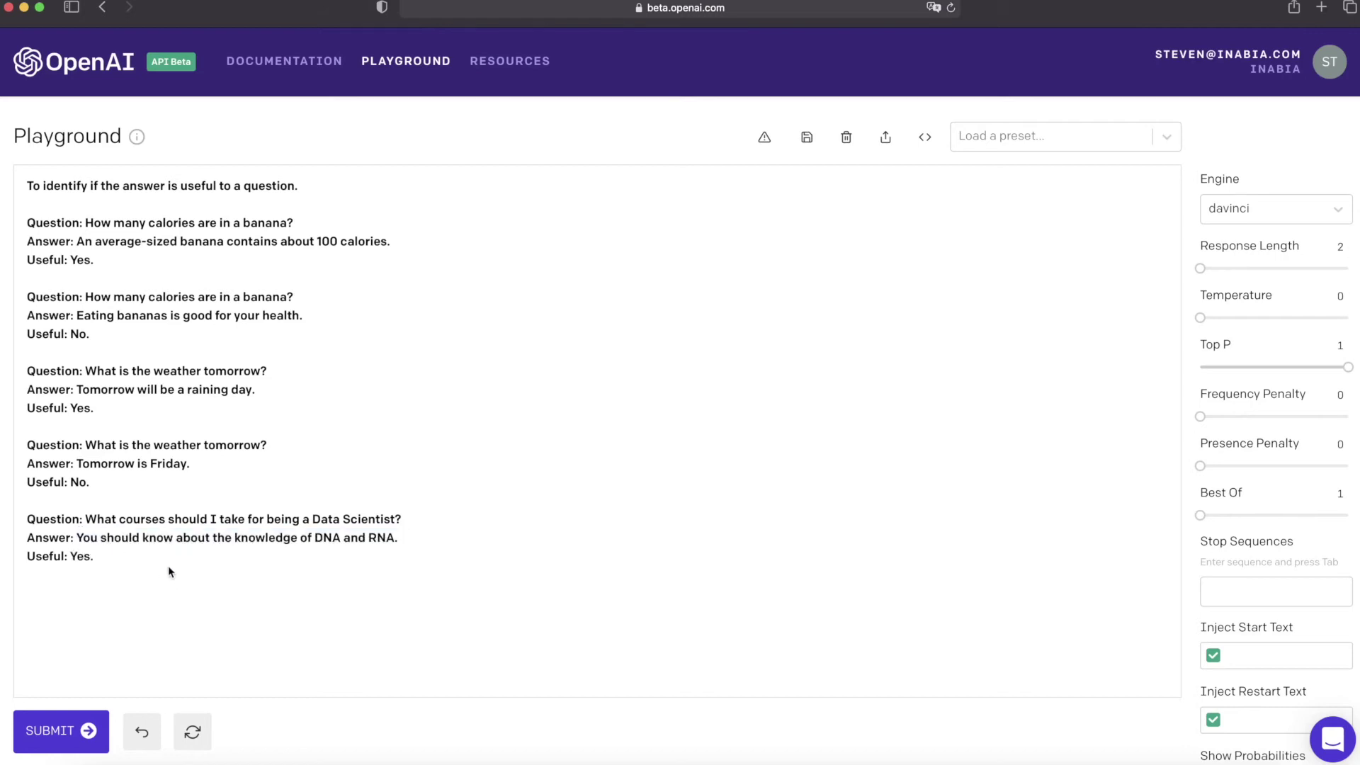
left_click(167, 571)
key("BackSpace")
key("BackSpace")
key("BackSpace")
key("BackSpace")
key("BackSpace")
left_click(85, 732)
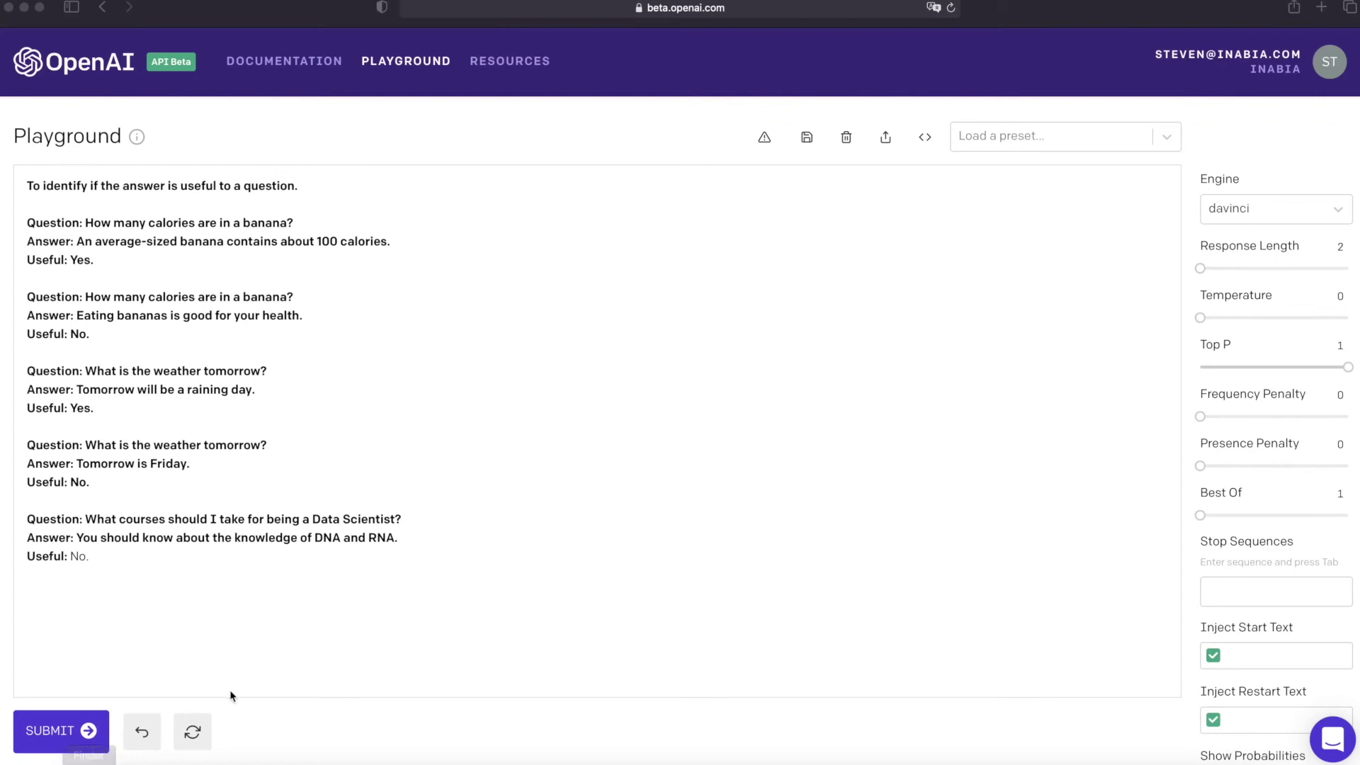
Step: Replace the last test block with the flu shot example and submit it for labelling
left_click(203, 605)
mouse_move(178, 568)
left_mouse_down()
mouse_move(27, 537)
mouse_move(27, 520)
left_mouse_up()
type("Question: Do I really need to take a flu shot if I’m healthy with few or no underlying conditions? Answer: Yes, everyone should take a flu shot every year before the flu season comes. Useful:")
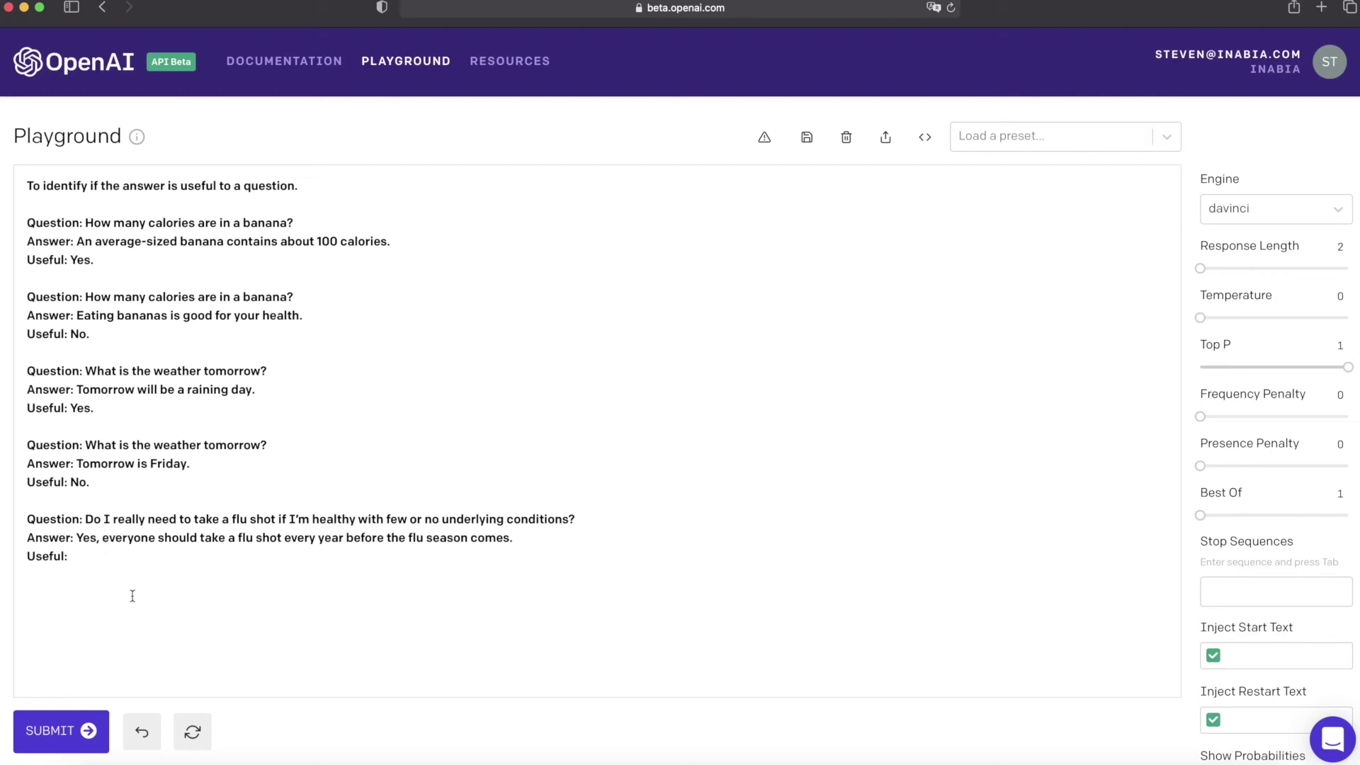
left_click(85, 733)
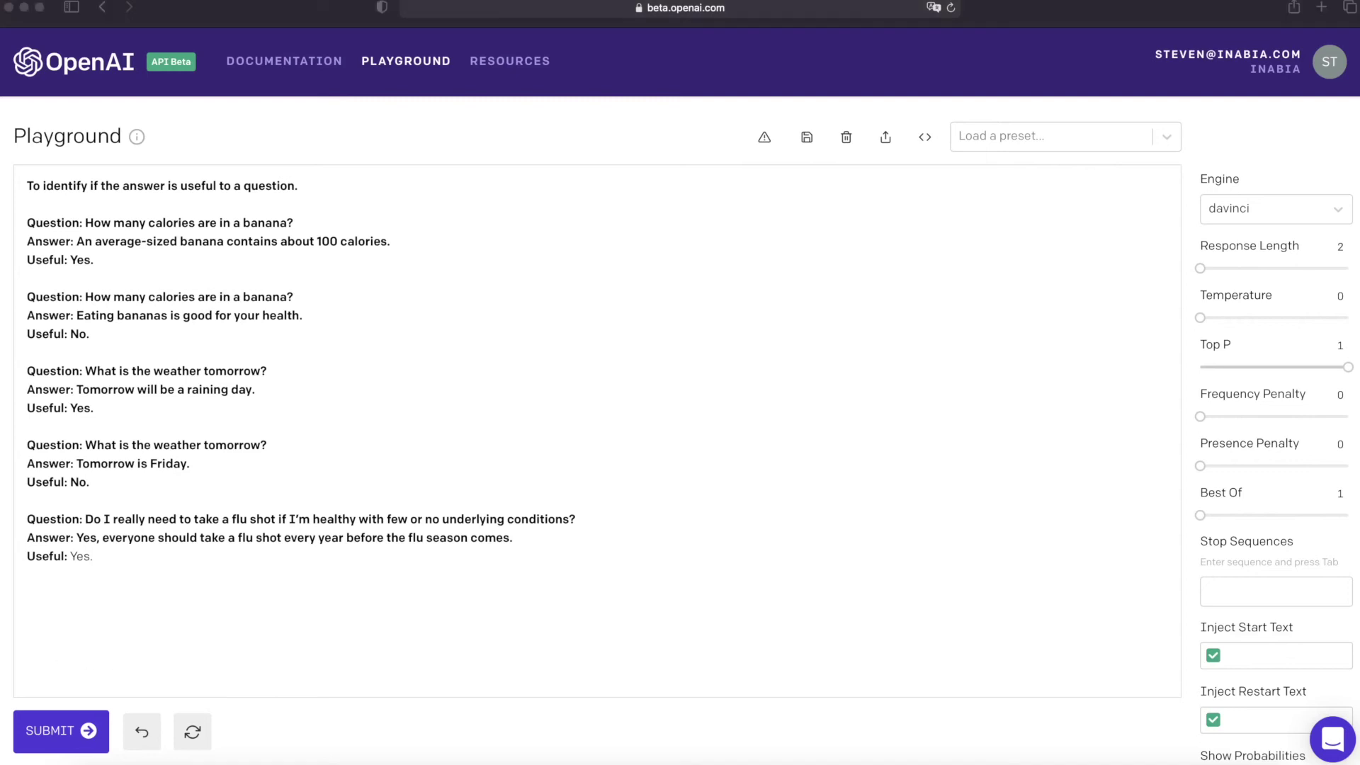
Step: Swap in the grocery-store answer, delete the Yes label, and resubmit
left_click(478, 631)
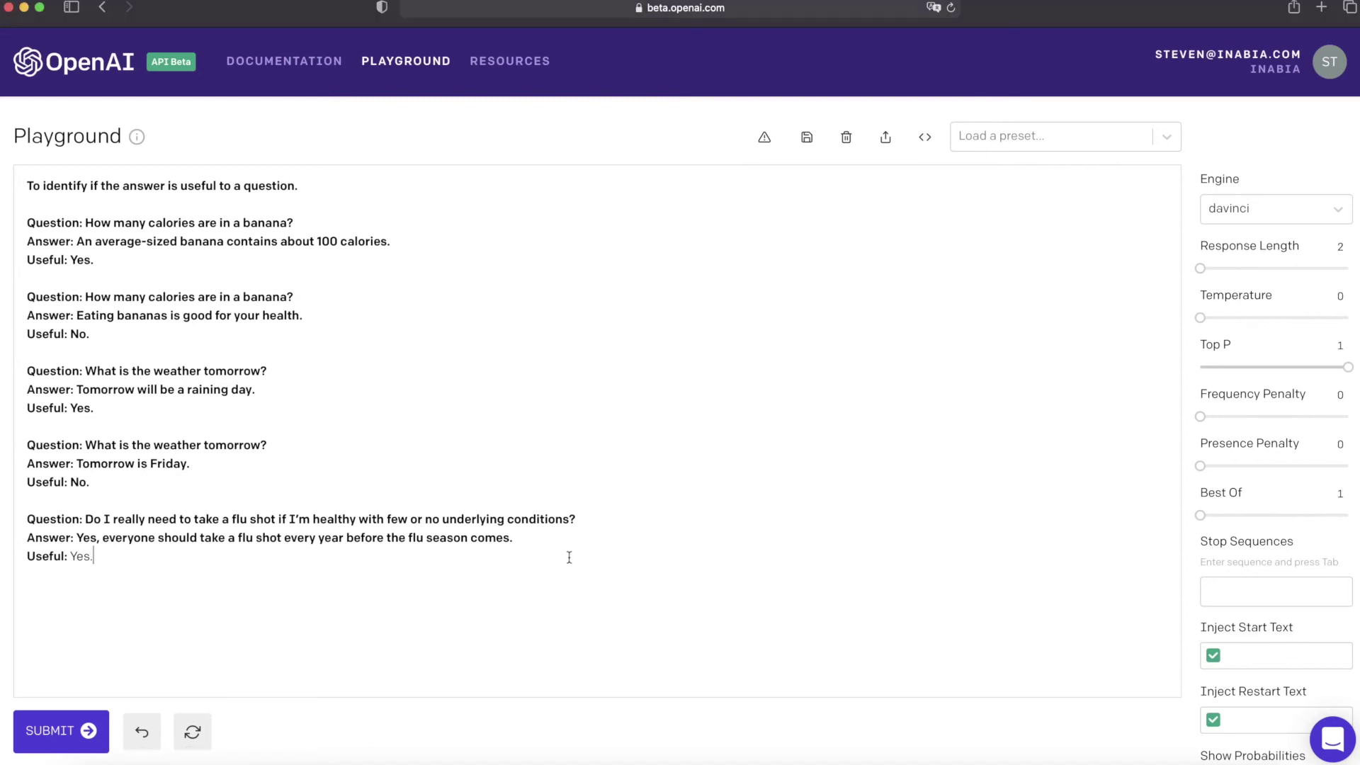
left_click_drag(567, 556, 189, 540)
left_click_drag(514, 538, 77, 539)
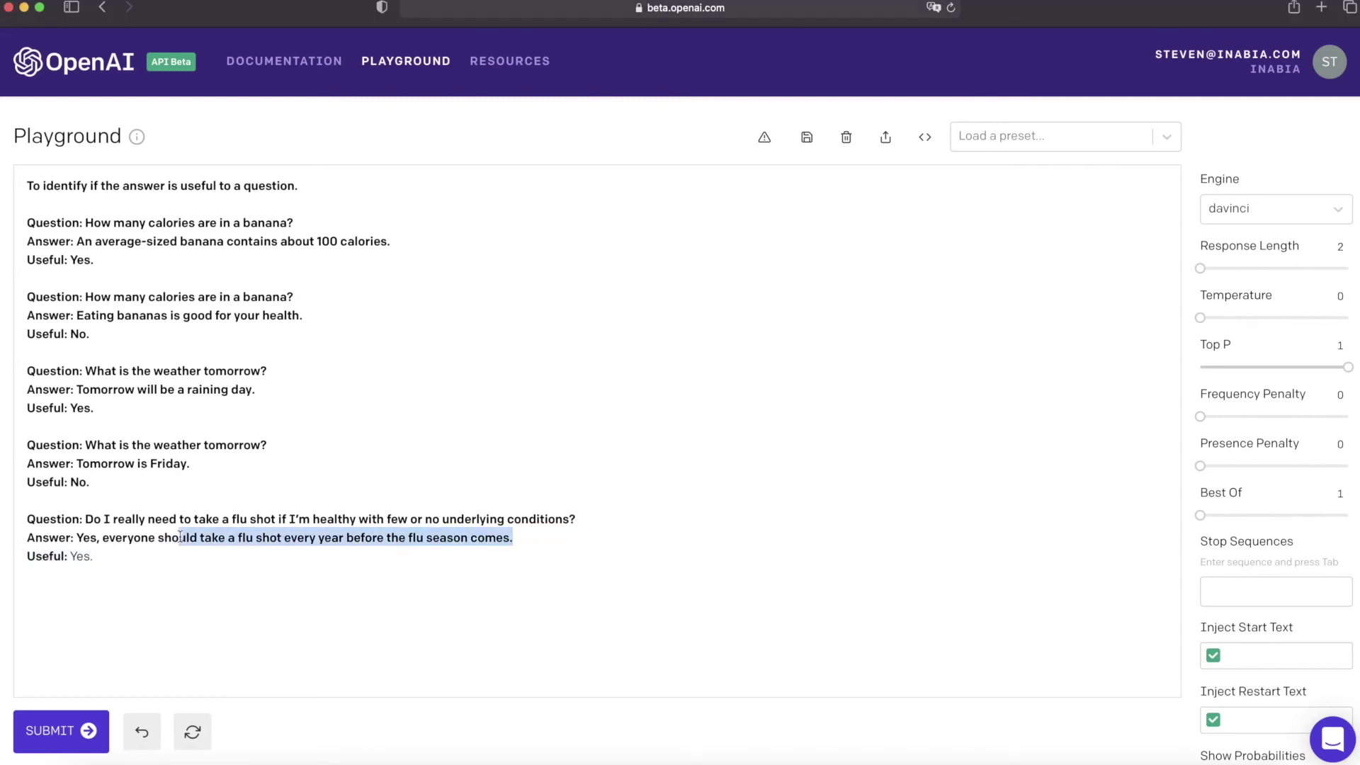
type("People will be able to take flu shots at a number of grocery stores in the U.S.")
left_click(145, 564)
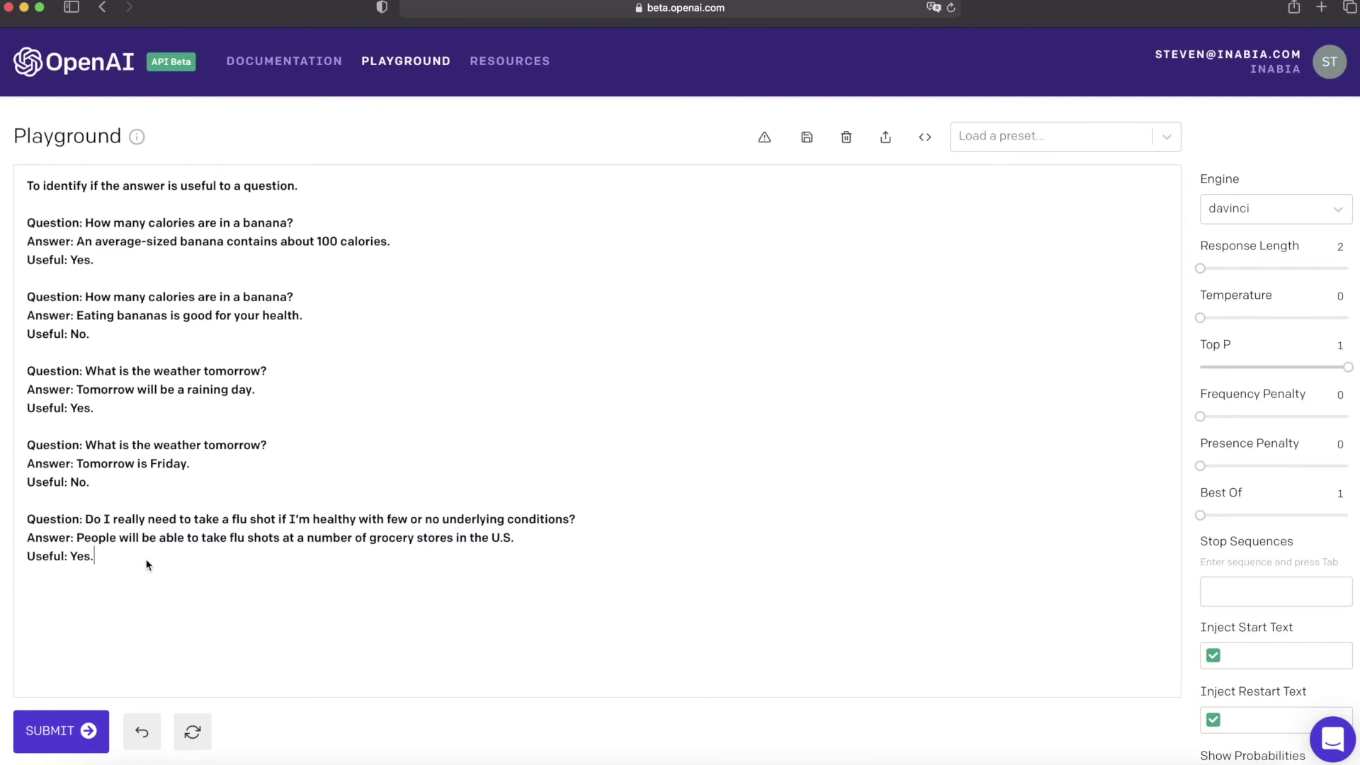
key("BackSpace")
key("BackSpace")
key("BackSpace")
key("BackSpace")
left_click(69, 750)
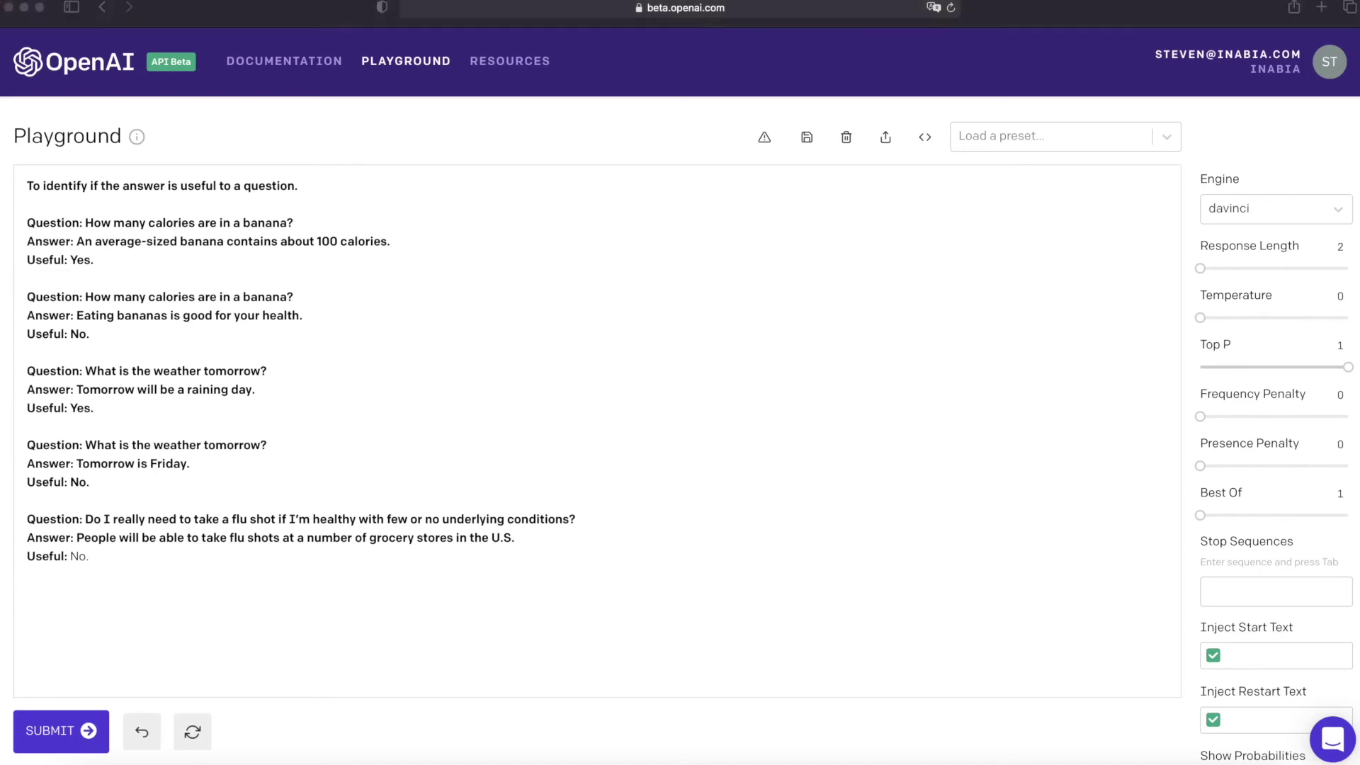
left_click(270, 593)
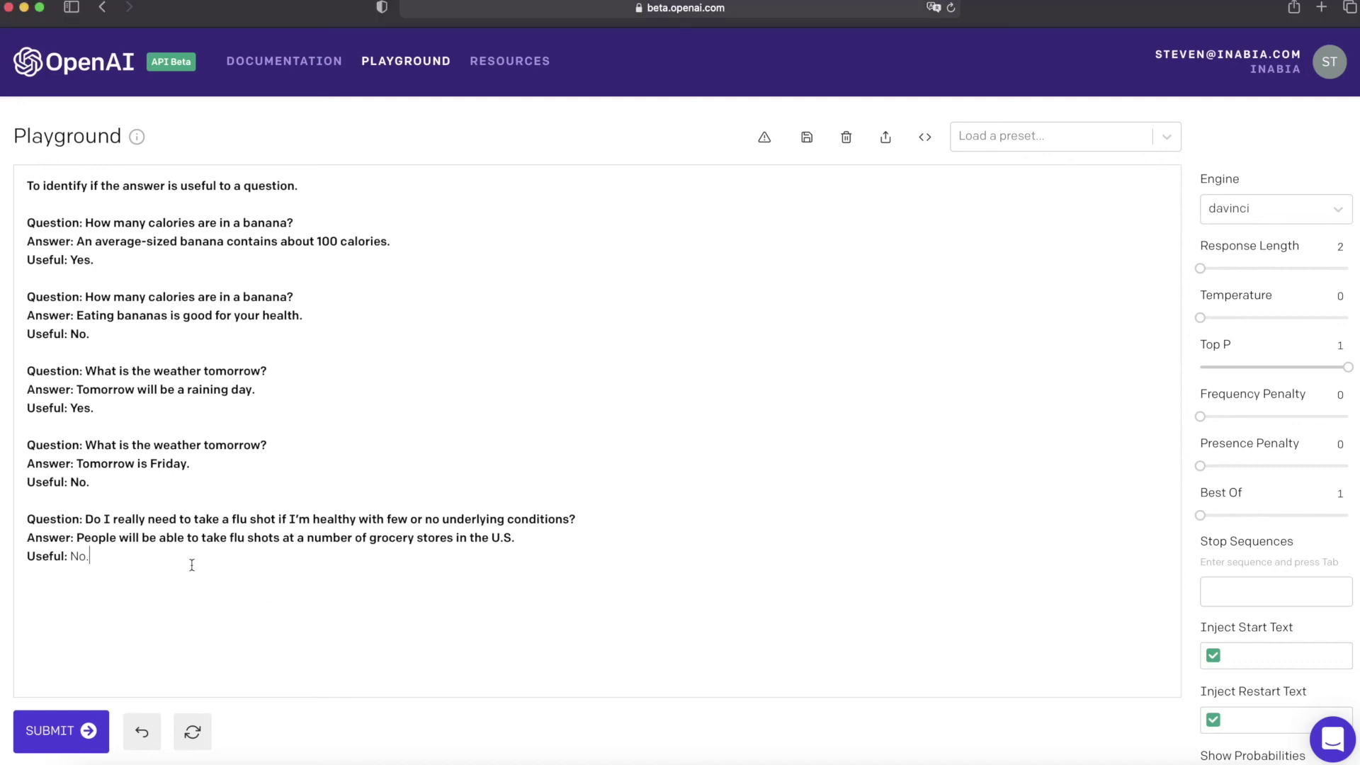
Step: Replace the last test block with the rosemary substitute example and submit for labelling
left_click_drag(27, 518, 203, 583)
type("Question: What is a substitute for rosemary? Answer: There are several substitutes for rosemary such as thyme. Useful:")
key("BackSpace")
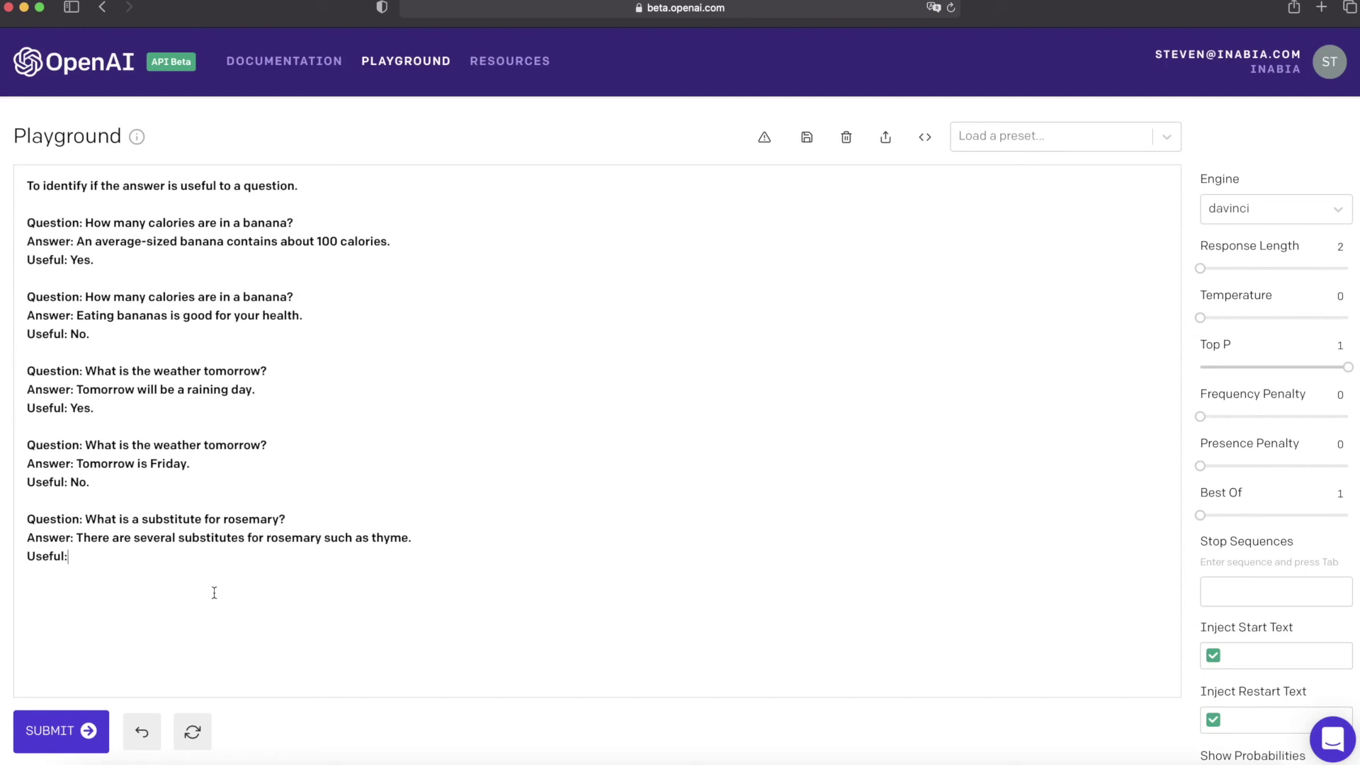
left_click(66, 731)
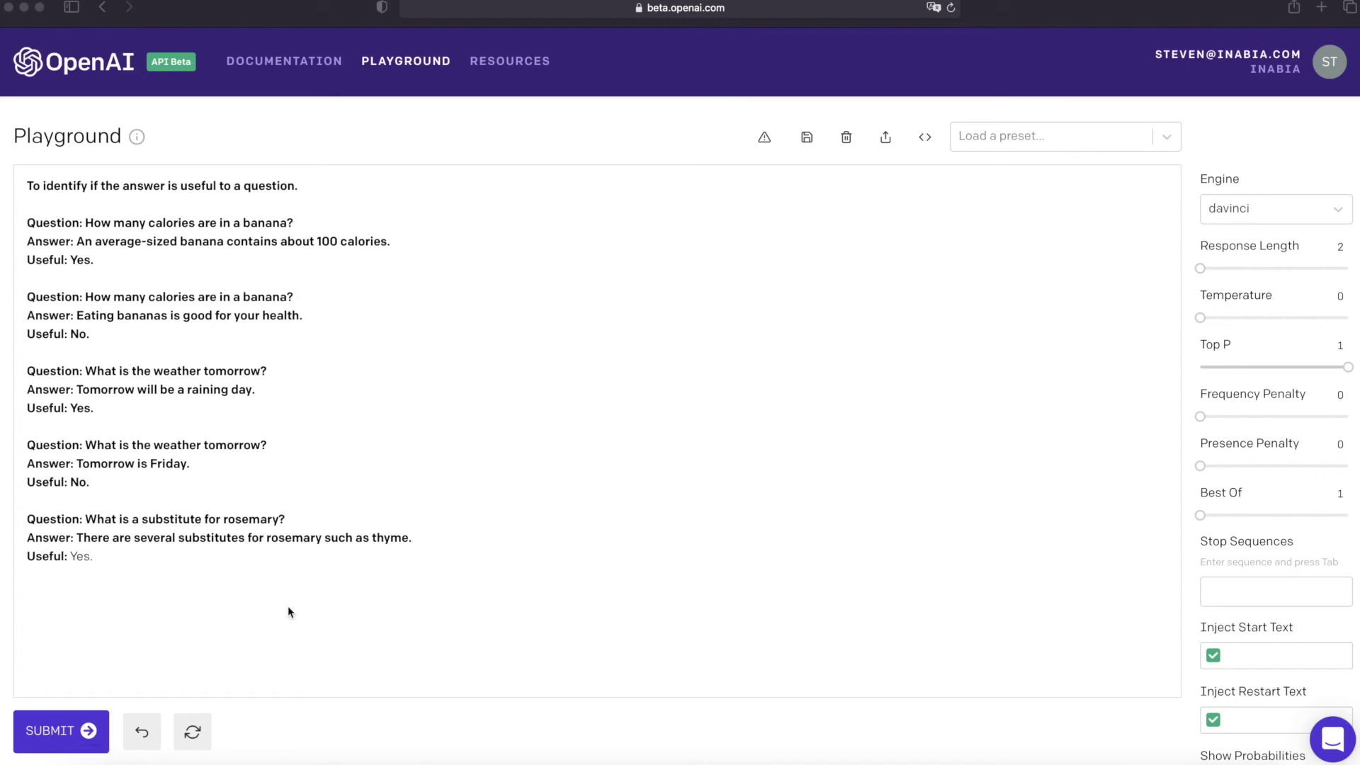
Step: Replace the rosemary block with the mushroom sauce example and submit for labelling
left_click_drag(95, 557, 7, 524)
type("Question: What is mushroom sauce? Answer: Mushroom sauce is a healthy fruit. Useful:")
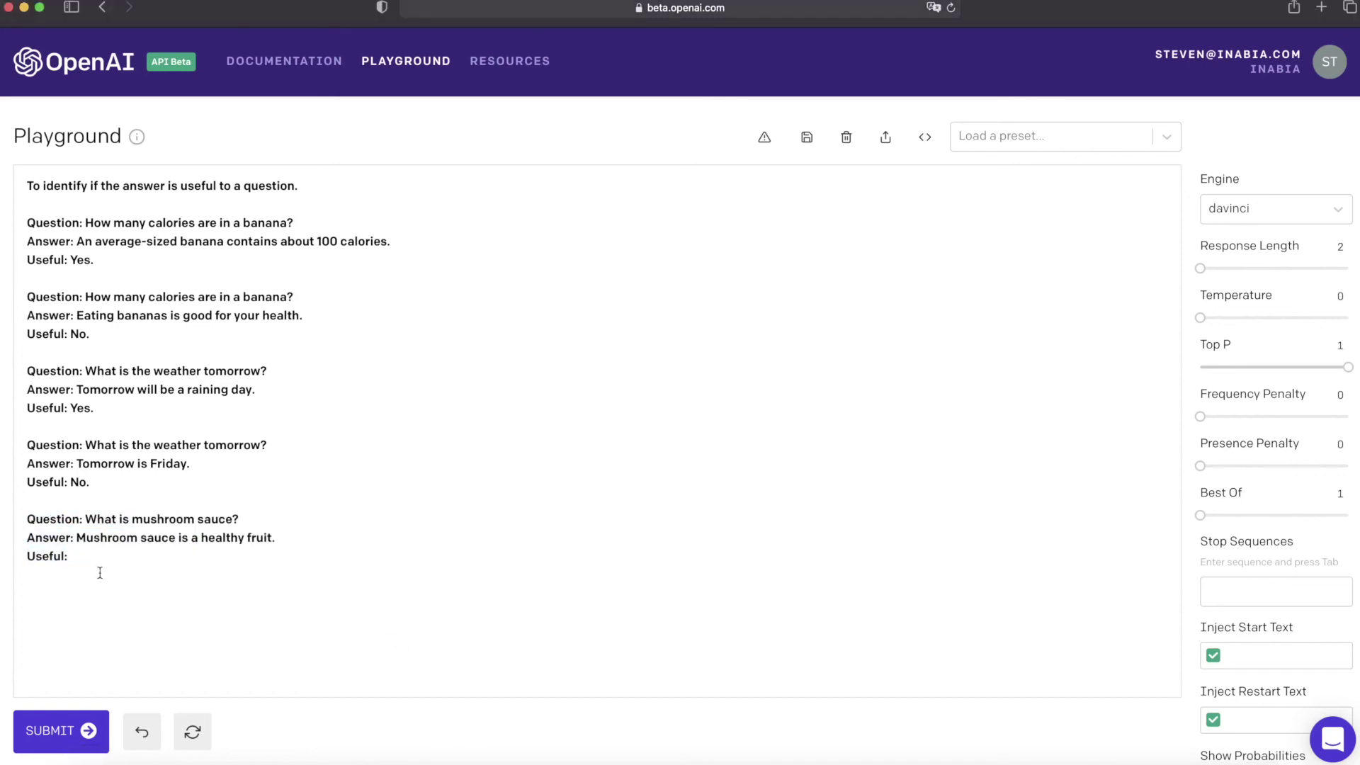
key("BackSpace")
left_click(61, 735)
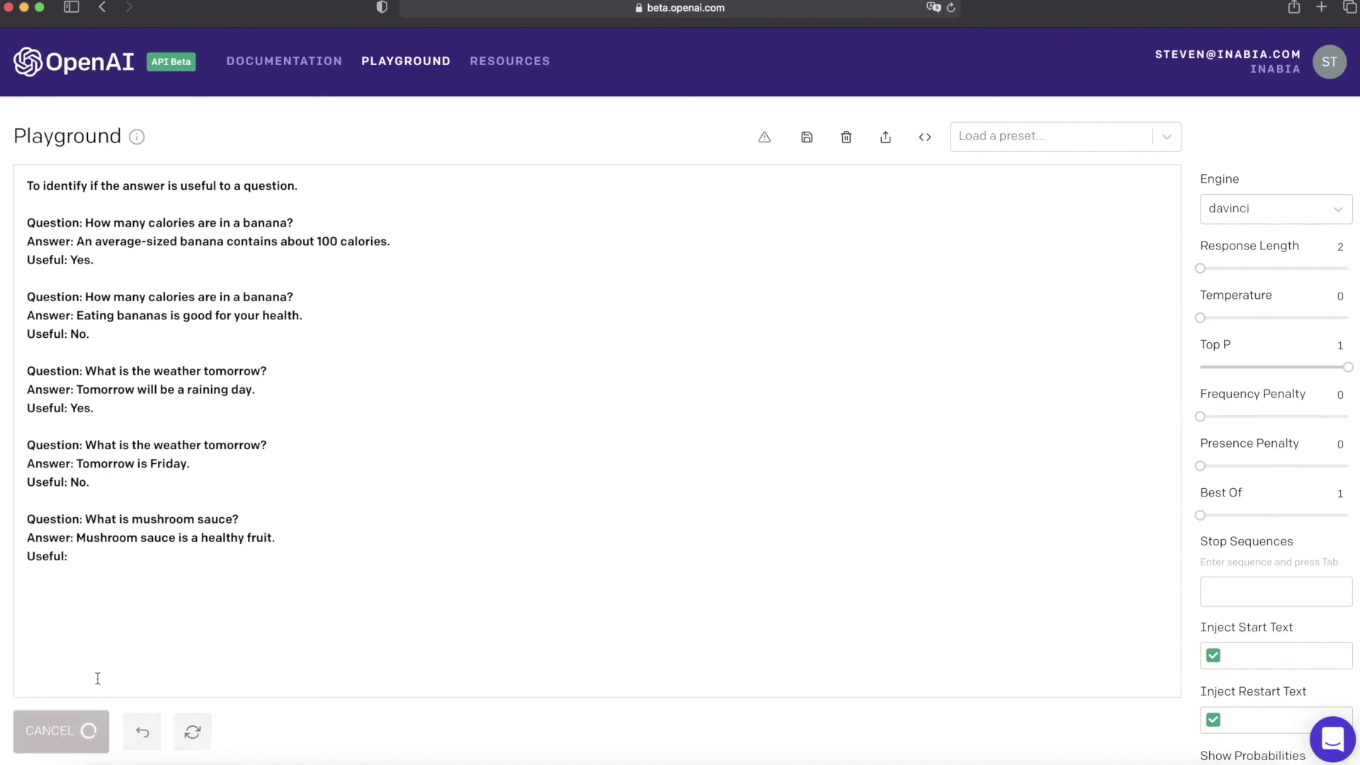